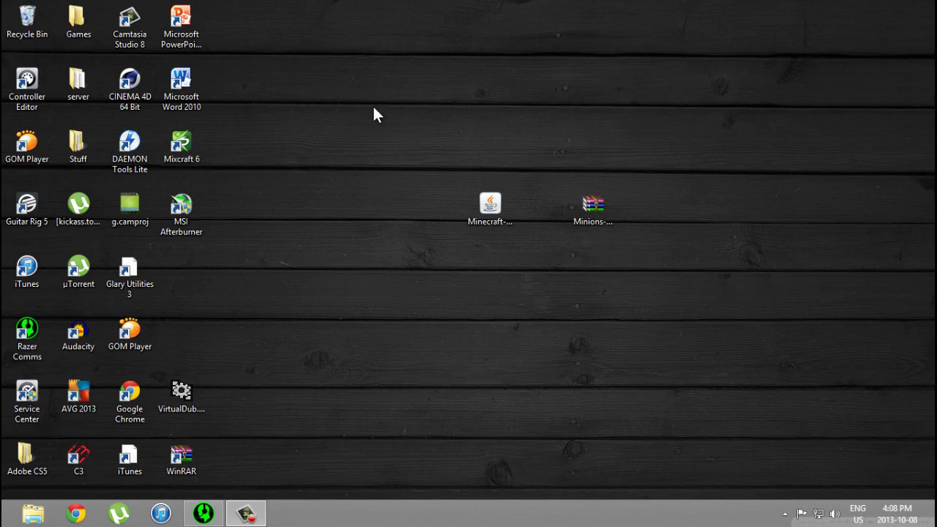
{"action": "left_click_drag", "start_coordinate": [370, 123], "coordinate": [647, 279]}
{"action": "left_click", "coordinate": [556, 232]}
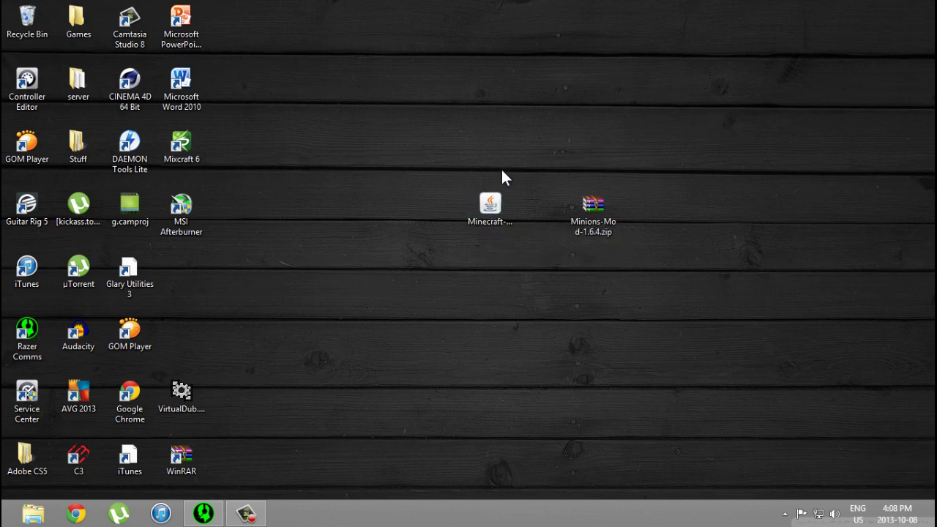
- Run the Minecraft Forge 1.6.4 installer from the desktop and install the client into the default .minecraft folder
{"action": "left_click", "coordinate": [484, 216]}
{"action": "double_click", "coordinate": [484, 215]}
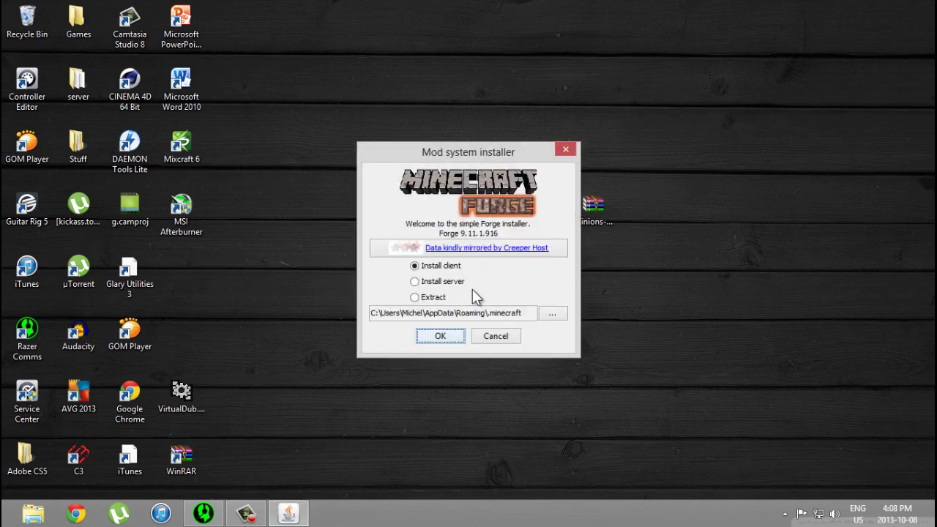
{"action": "left_click", "coordinate": [432, 268]}
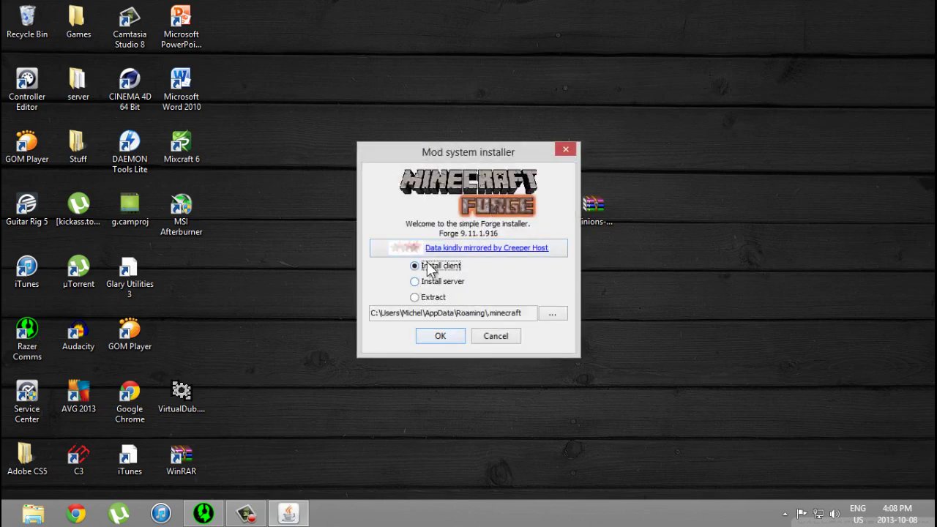
{"action": "left_click", "coordinate": [430, 337]}
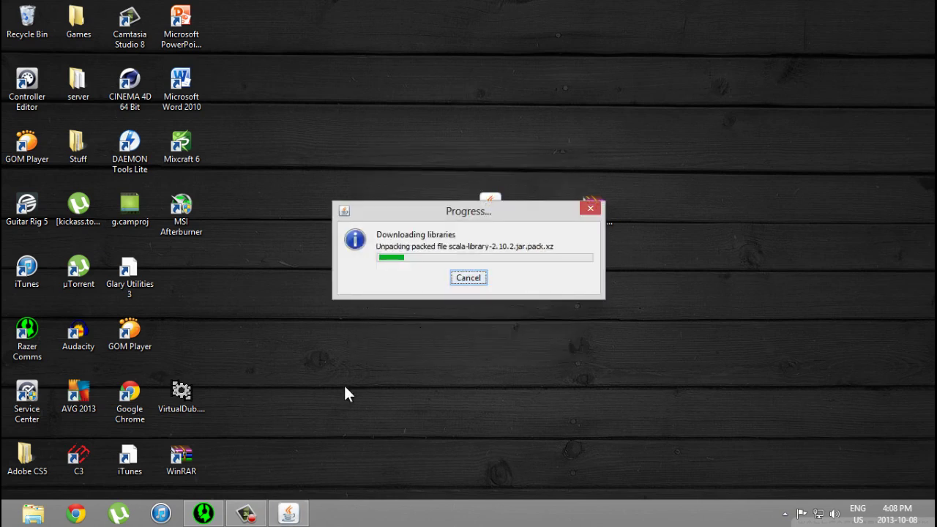
{"action": "left_click", "coordinate": [246, 512]}
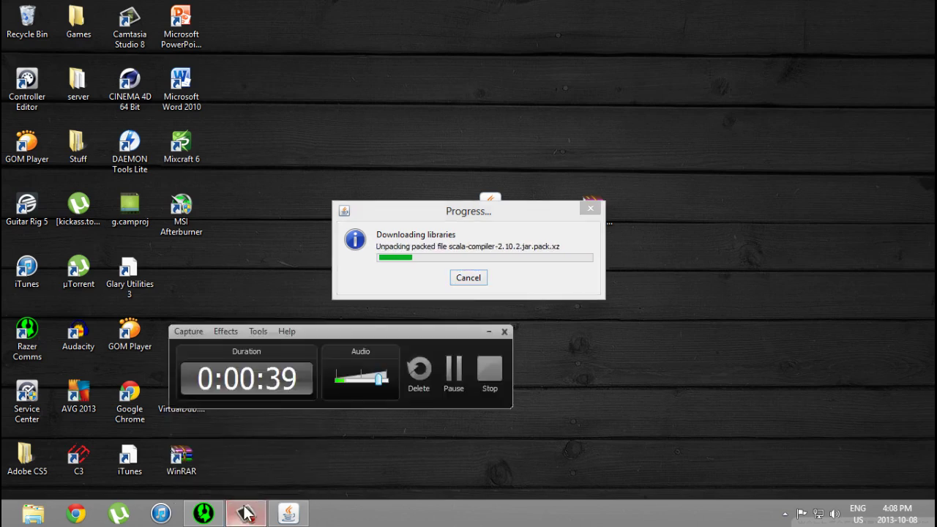
{"action": "left_click", "coordinate": [452, 368]}
{"action": "left_click", "coordinate": [453, 369]}
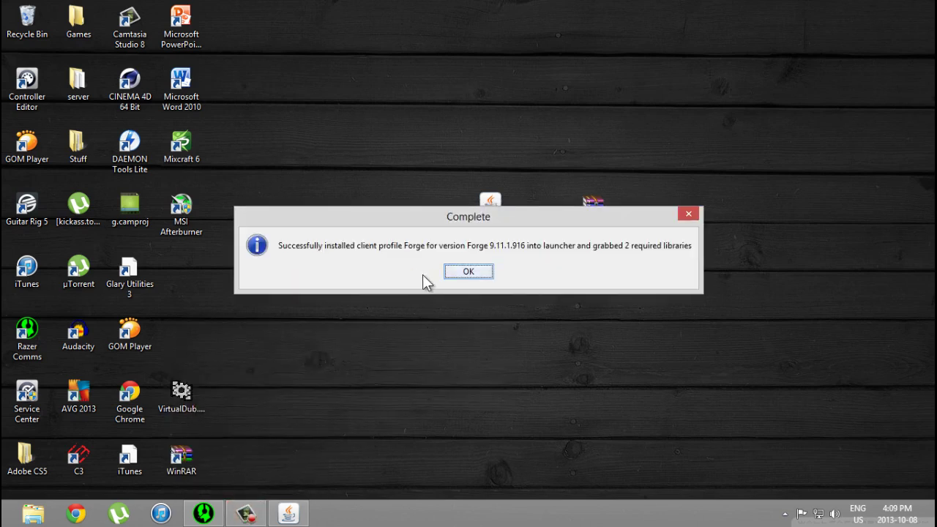
- Dismiss the installer's completion message and open the .minecraft folder inside %appdata%
{"action": "left_click", "coordinate": [459, 273]}
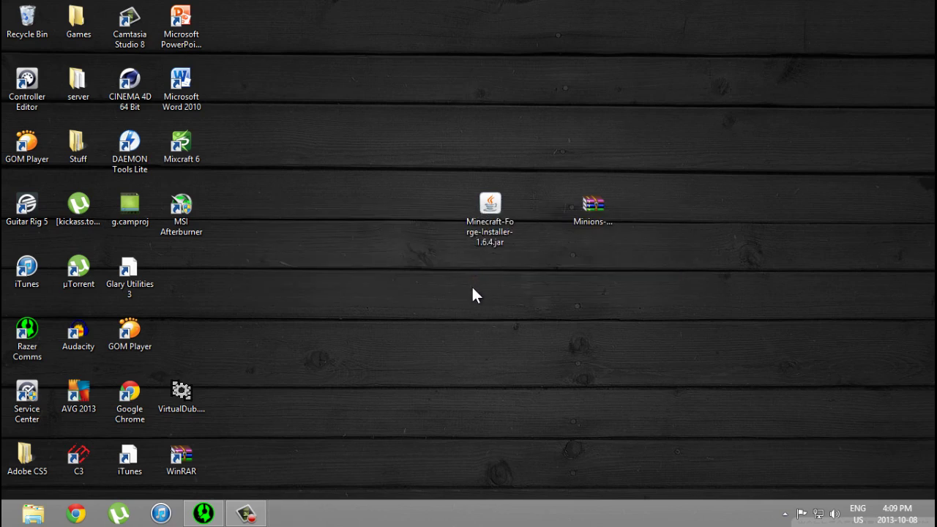
{"action": "key", "text": "super+r"}
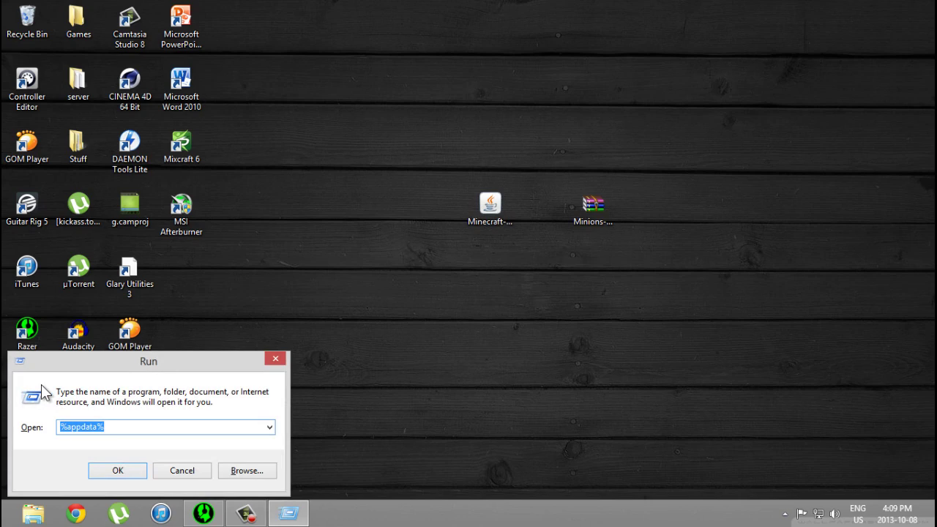
{"action": "left_click", "coordinate": [77, 431]}
{"action": "left_click", "coordinate": [129, 470]}
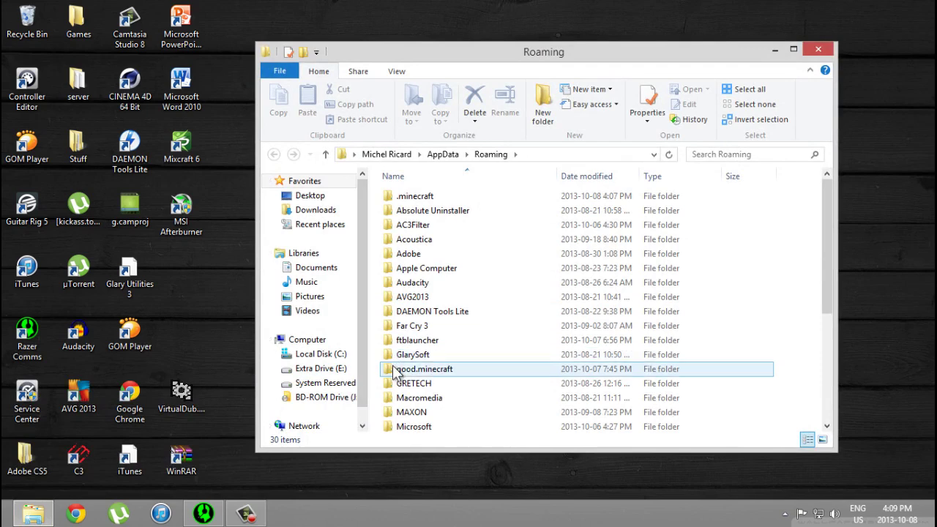
{"action": "double_click", "coordinate": [413, 196]}
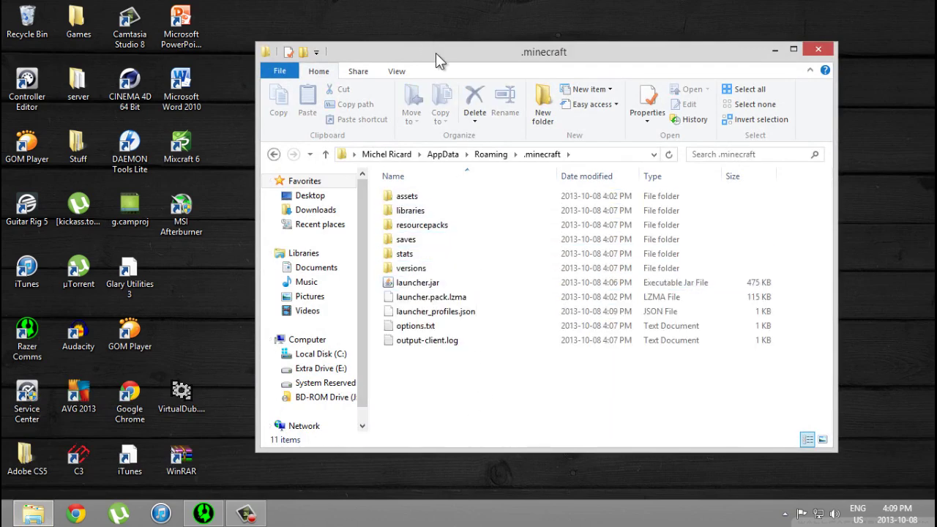
- Create a folder named mods inside the .minecraft folder
{"action": "left_click_drag", "start_coordinate": [436, 53], "coordinate": [459, 53]}
{"action": "right_click", "coordinate": [455, 378]}
{"action": "mouse_move", "coordinate": [578, 345]}
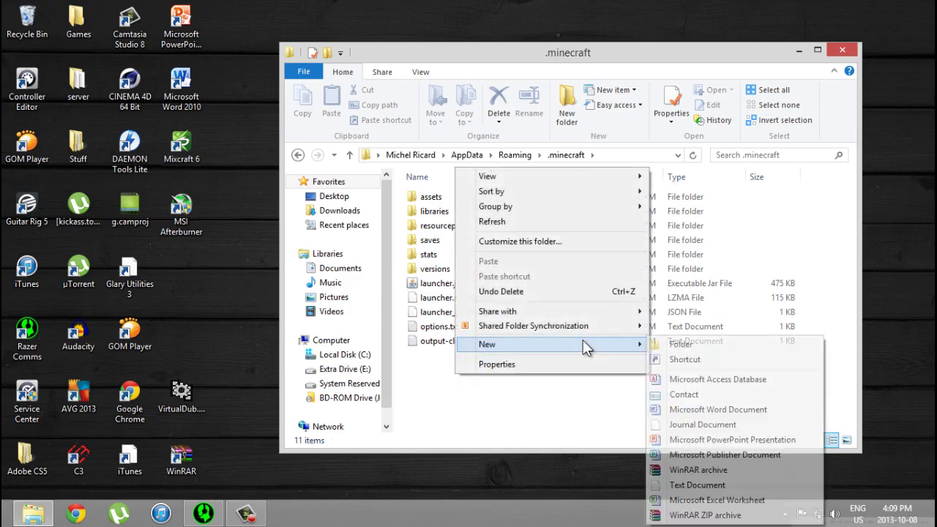
{"action": "left_click", "coordinate": [680, 344]}
{"action": "type", "text": "mod"}
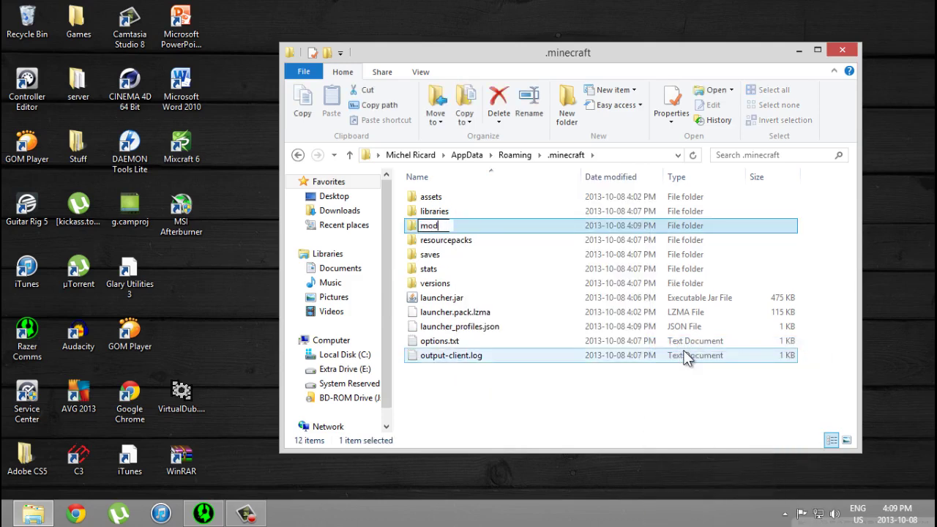
{"action": "type", "text": "s"}
{"action": "key", "text": "Return"}
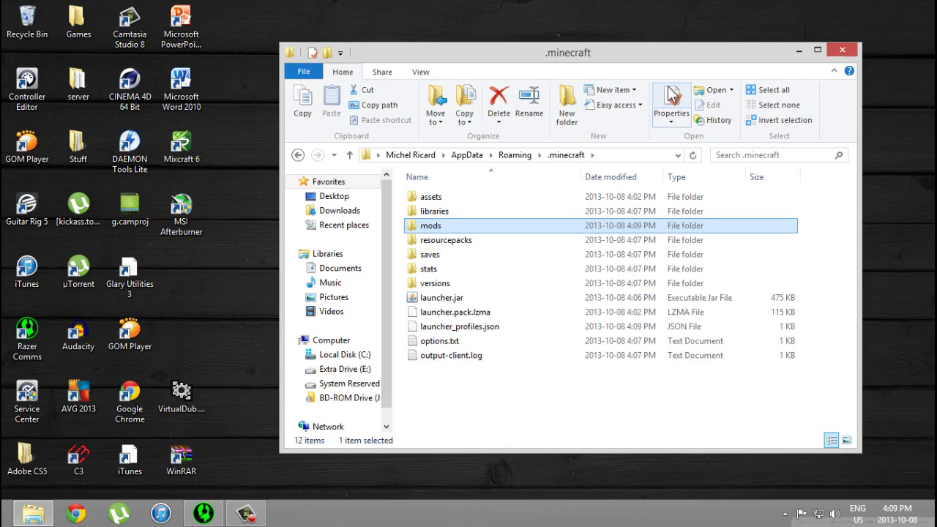
- Open the empty mods folder and place it side by side with the opened Minions-Mod-1.6.4.zip archive
{"action": "double_click", "coordinate": [426, 228]}
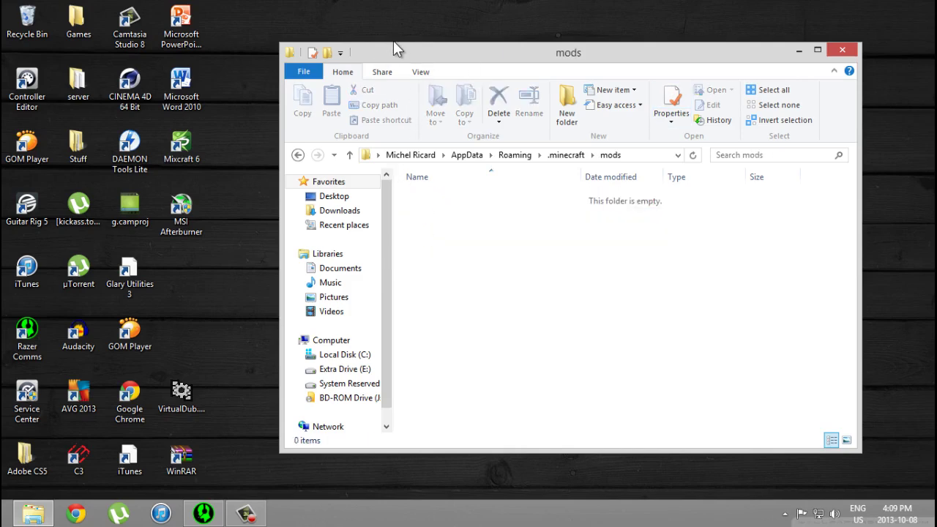
{"action": "left_click_drag", "start_coordinate": [398, 56], "coordinate": [2, 59]}
{"action": "double_click", "coordinate": [589, 204]}
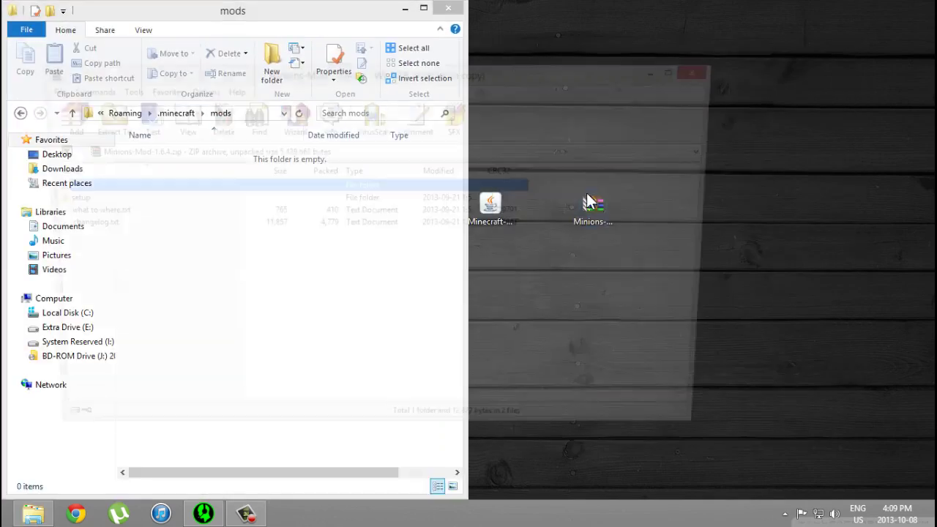
{"action": "key", "text": "super+Right"}
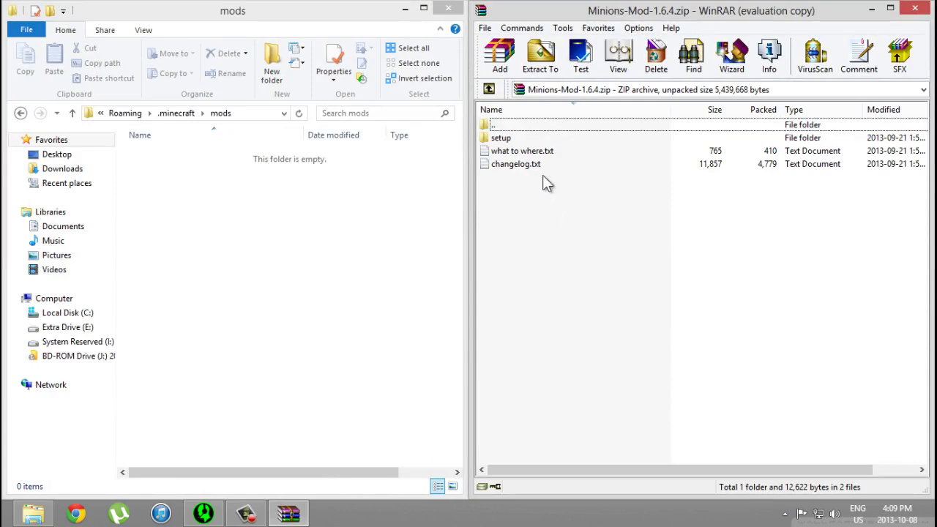
- Extract Minions_1.6.4.zip and UpdateCheckerMod_1.6.4.zip from the archive's setup\mods folder into the .minecraft mods folder
{"action": "double_click", "coordinate": [502, 138]}
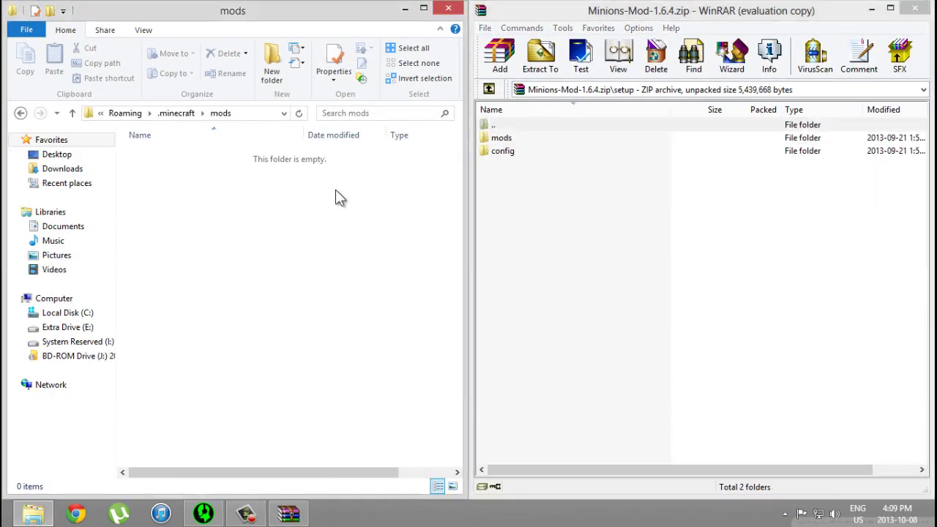
{"action": "double_click", "coordinate": [502, 138]}
{"action": "left_click_drag", "start_coordinate": [554, 180], "coordinate": [236, 223]}
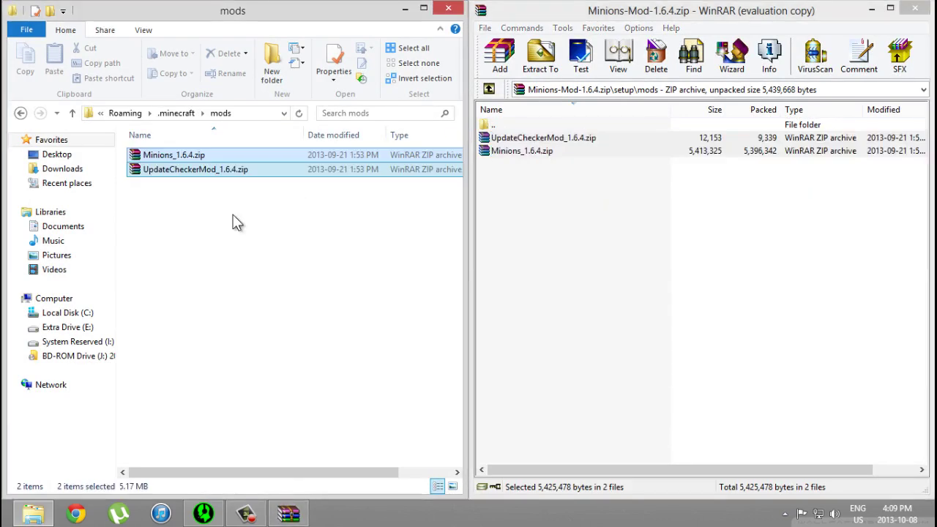
- Return to the .minecraft folder and create a folder named config in it
{"action": "left_click", "coordinate": [21, 113]}
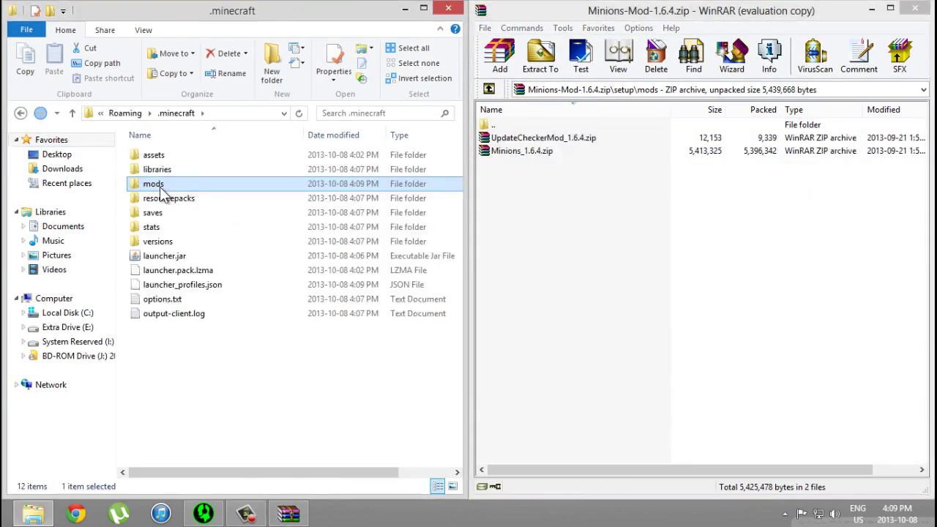
{"action": "left_click", "coordinate": [189, 365]}
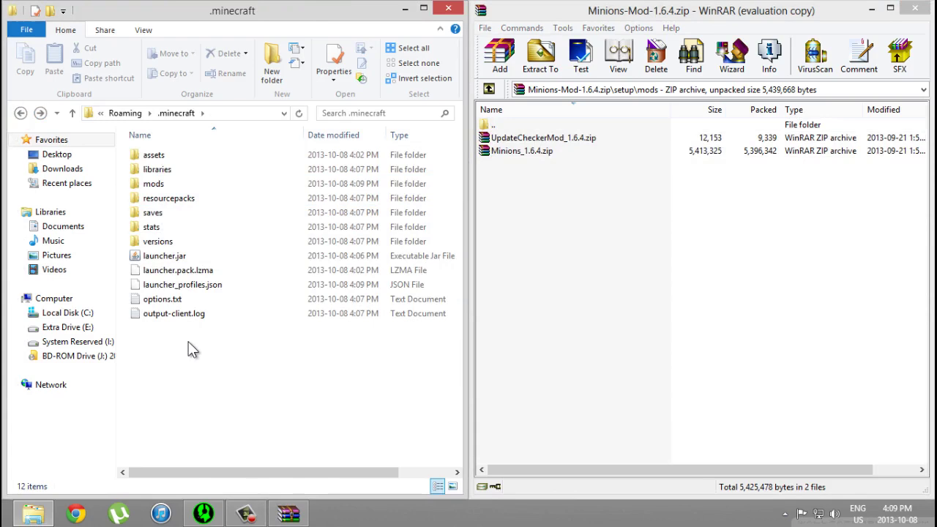
{"action": "right_click", "coordinate": [183, 354]}
{"action": "mouse_move", "coordinate": [325, 322]}
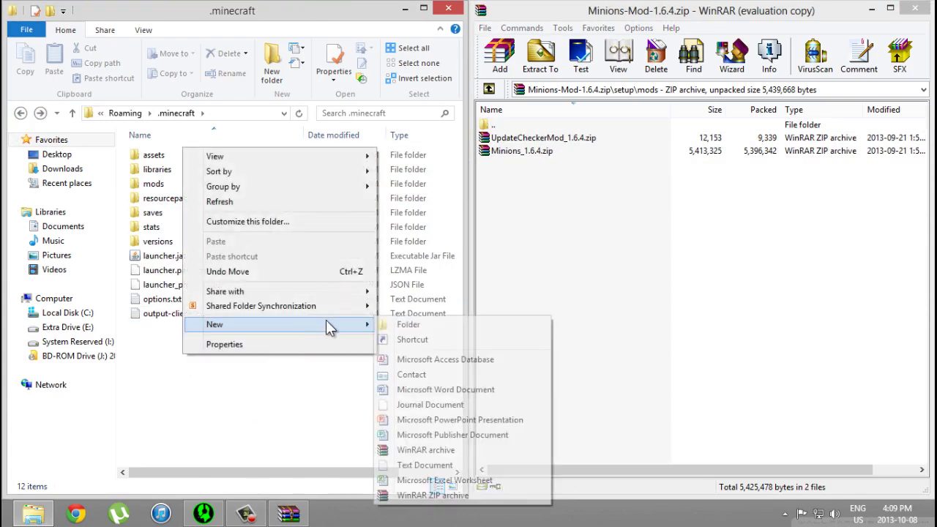
{"action": "left_click", "coordinate": [389, 326]}
{"action": "type", "text": "config"}
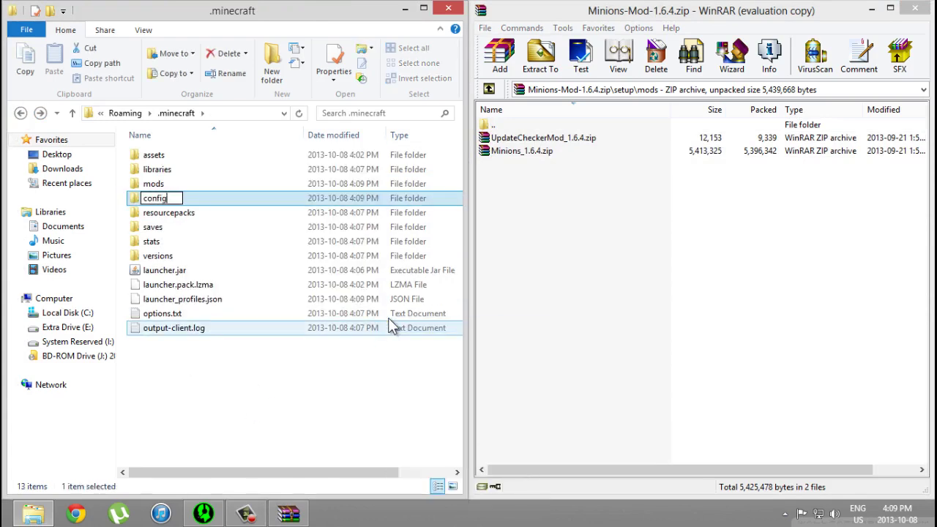
{"action": "left_click", "coordinate": [236, 403]}
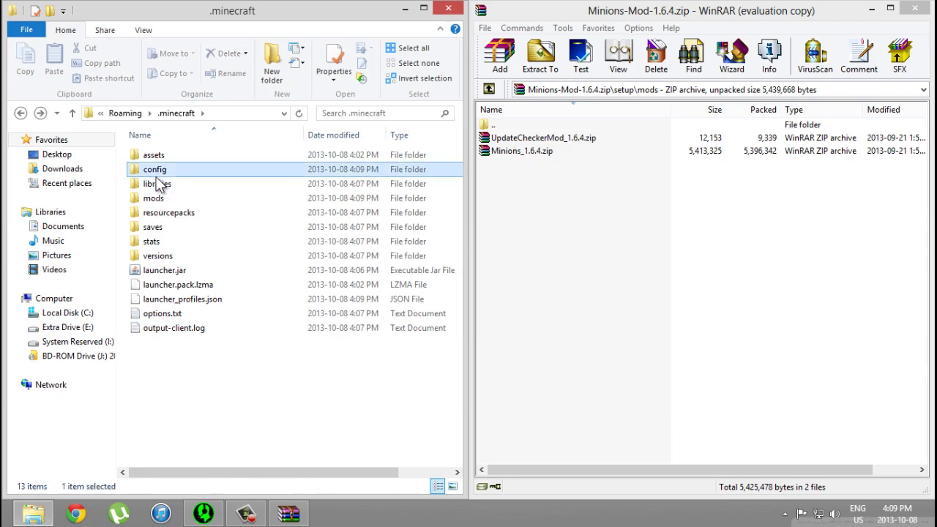
- Extract AS_Minions_Advanced.cfg from the archive's setup\config folder into the new config folder, and close both windows
{"action": "double_click", "coordinate": [155, 169]}
{"action": "left_click", "coordinate": [494, 109]}
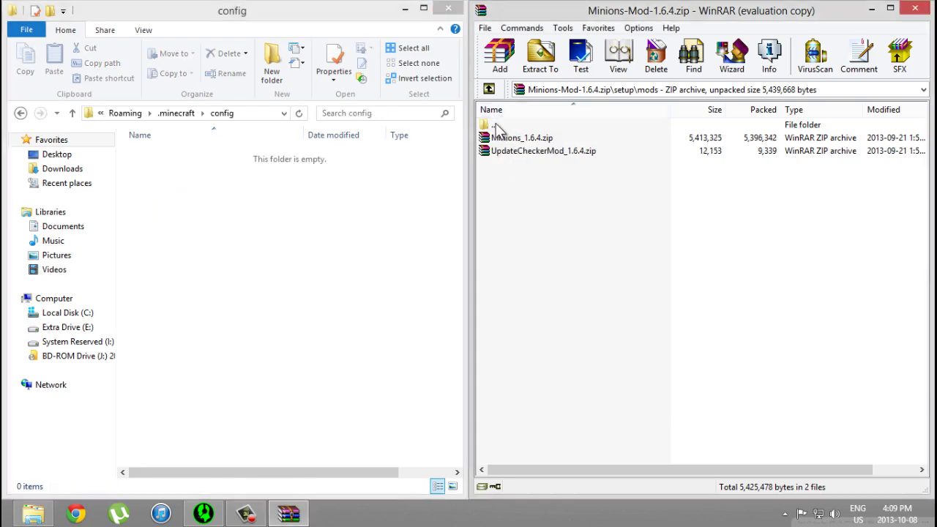
{"action": "left_click", "coordinate": [493, 110]}
{"action": "double_click", "coordinate": [489, 124]}
{"action": "double_click", "coordinate": [505, 150]}
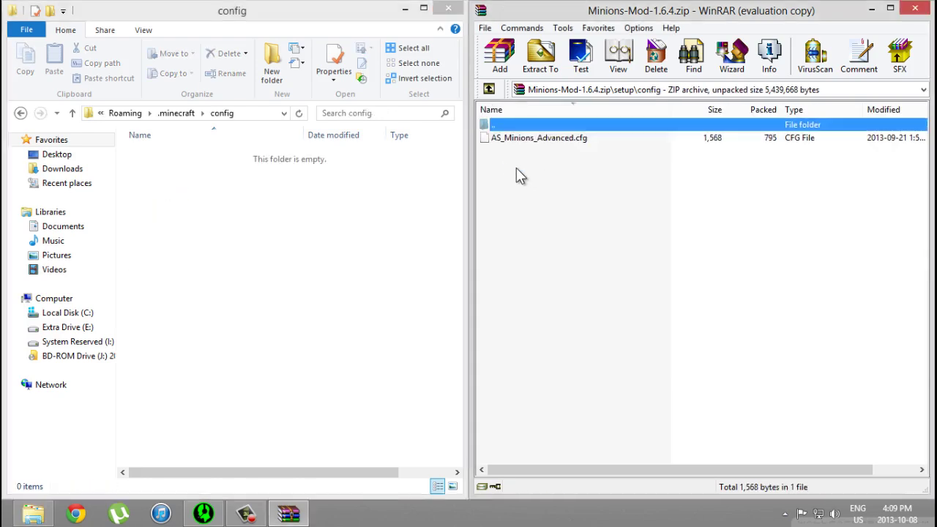
{"action": "left_click_drag", "start_coordinate": [521, 138], "coordinate": [313, 220]}
{"action": "left_click", "coordinate": [316, 213]}
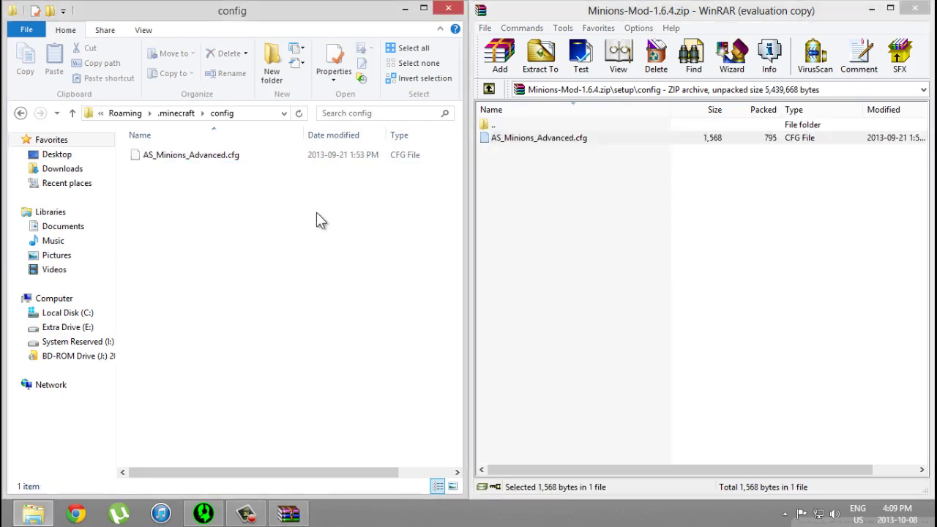
{"action": "left_click", "coordinate": [914, 8]}
{"action": "left_click", "coordinate": [433, 10]}
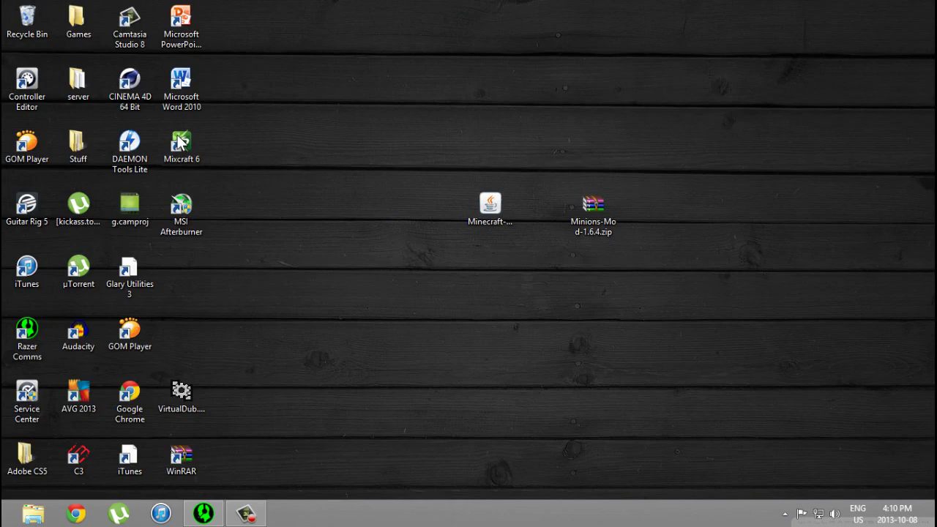
- Start the Minecraft launcher from the desktop Games folder and begin a new profile named minions
{"action": "double_click", "coordinate": [74, 29]}
{"action": "double_click", "coordinate": [696, 210]}
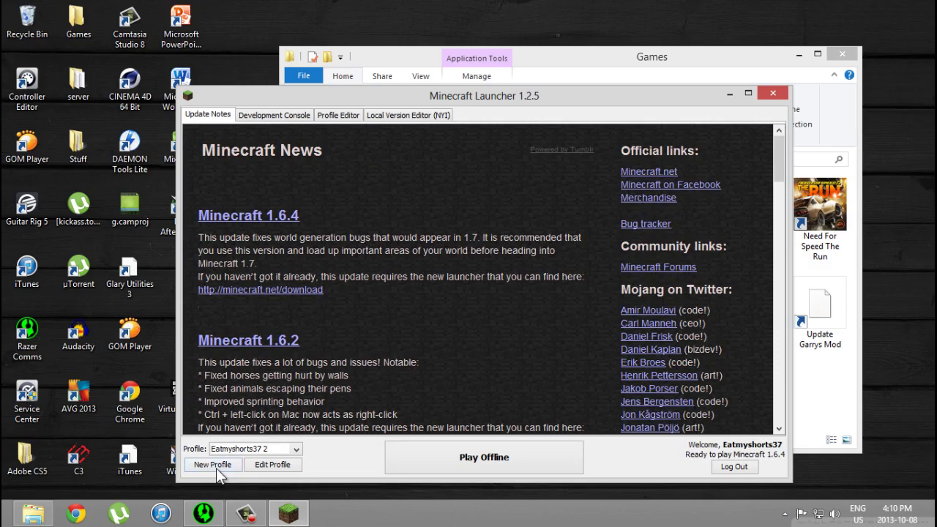
{"action": "left_click", "coordinate": [214, 465]}
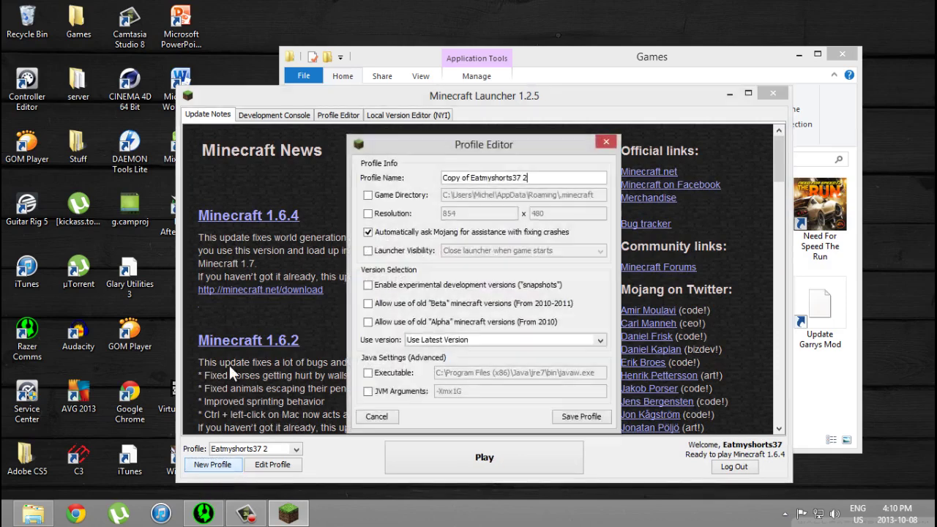
{"action": "key", "text": "ctrl+a"}
{"action": "type", "text": "m"}
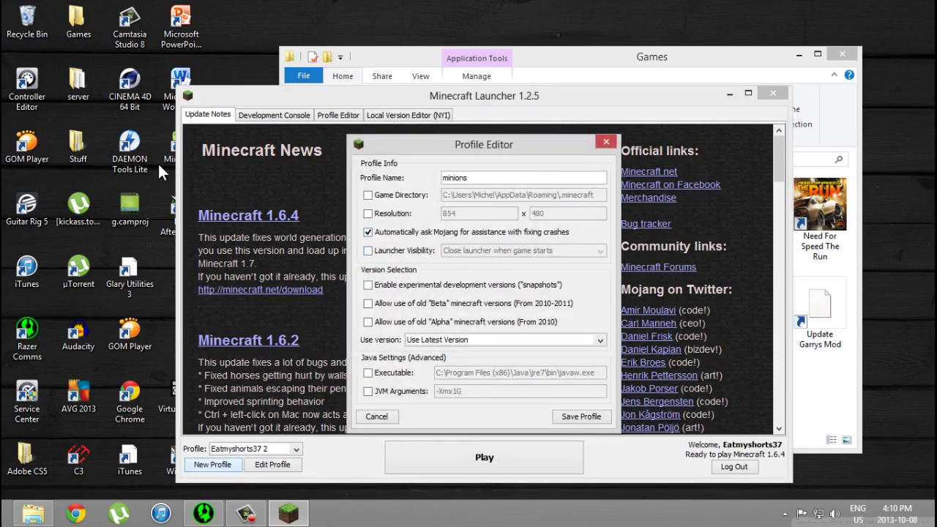
- Set the minions profile to use version release 1.6.4-Forge9.11.1.916 and save it
{"action": "left_click", "coordinate": [462, 341]}
{"action": "scroll", "coordinate": [458, 402], "scroll_direction": "down", "scroll_amount": 10}
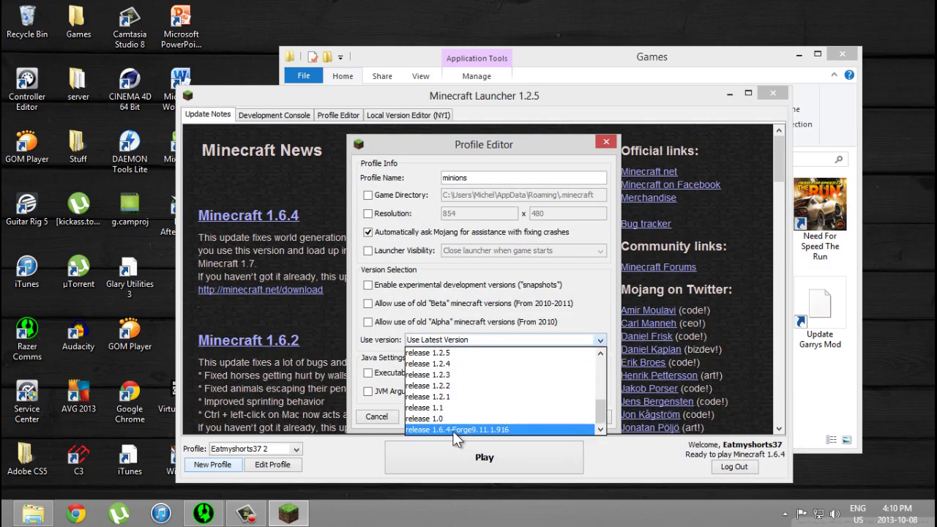
{"action": "left_click", "coordinate": [460, 428]}
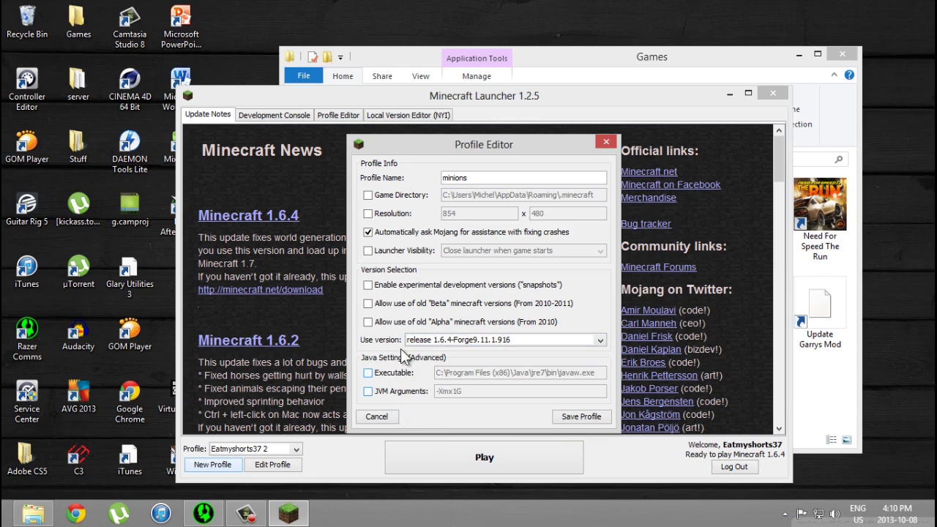
{"action": "left_click", "coordinate": [568, 415]}
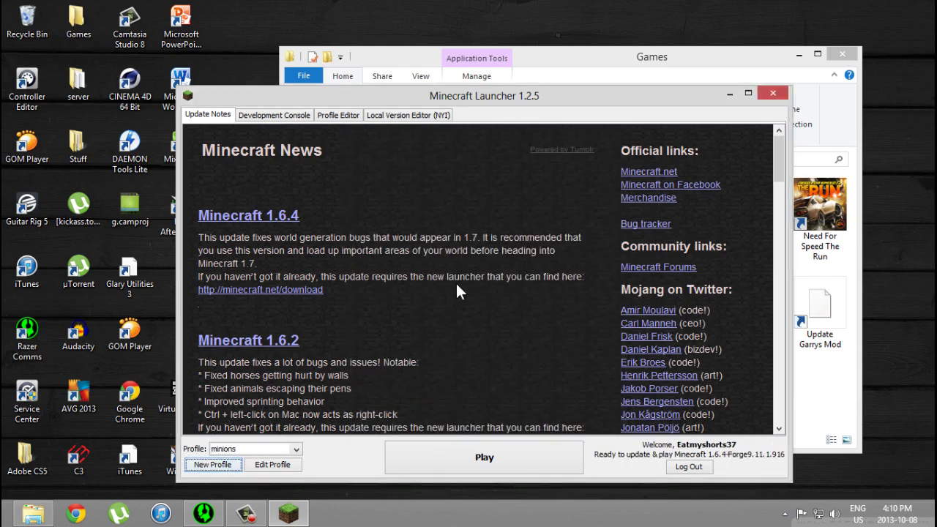
- Launch the game with the minions profile and maximize the Minecraft window
{"action": "left_click", "coordinate": [457, 463]}
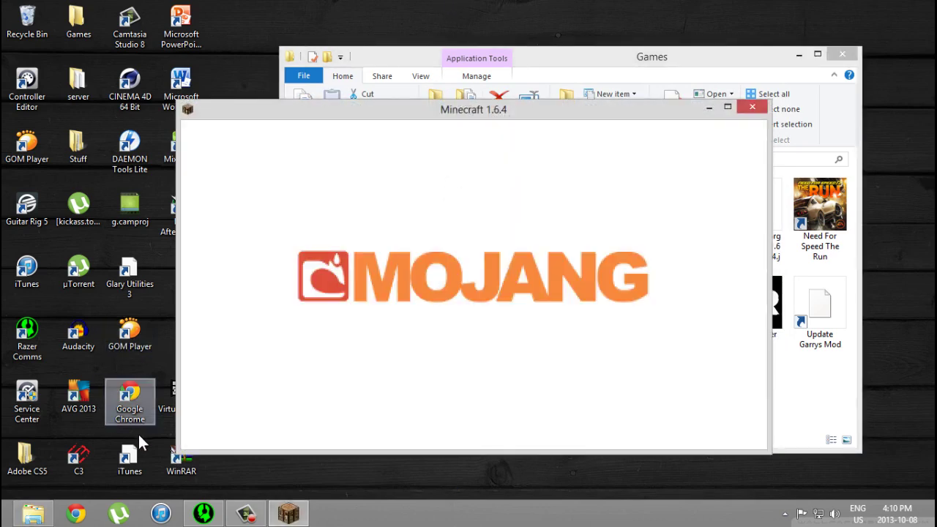
{"action": "double_click", "coordinate": [300, 117]}
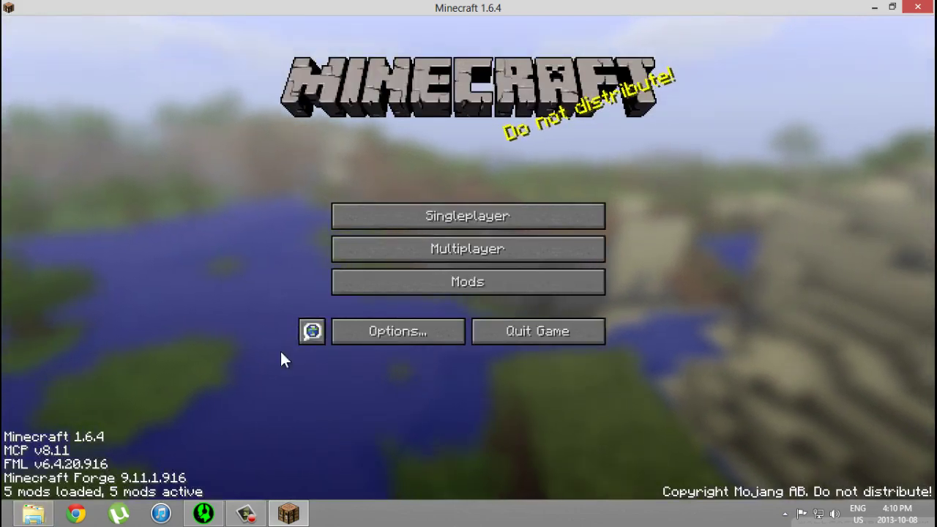
- Check the Minions entry in the installed mod list and return to the main menu
{"action": "left_click", "coordinate": [513, 282]}
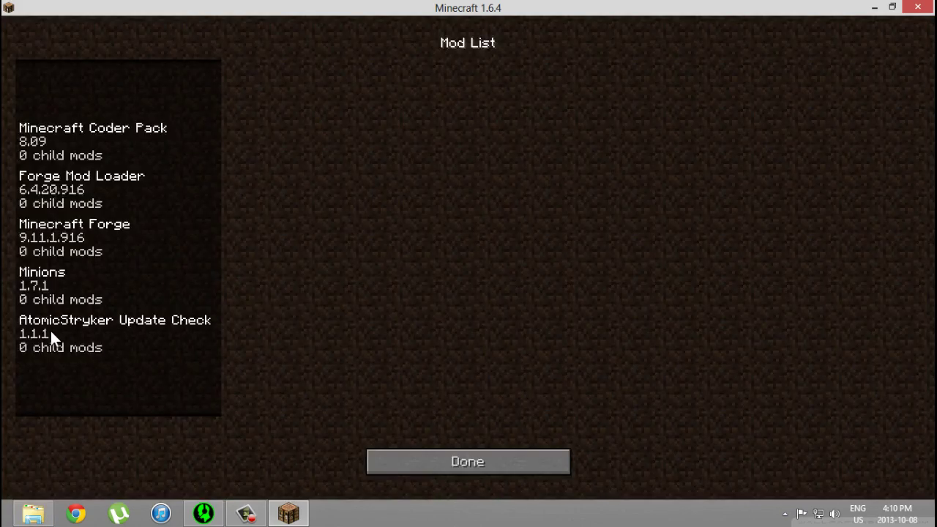
{"action": "left_click", "coordinate": [56, 289]}
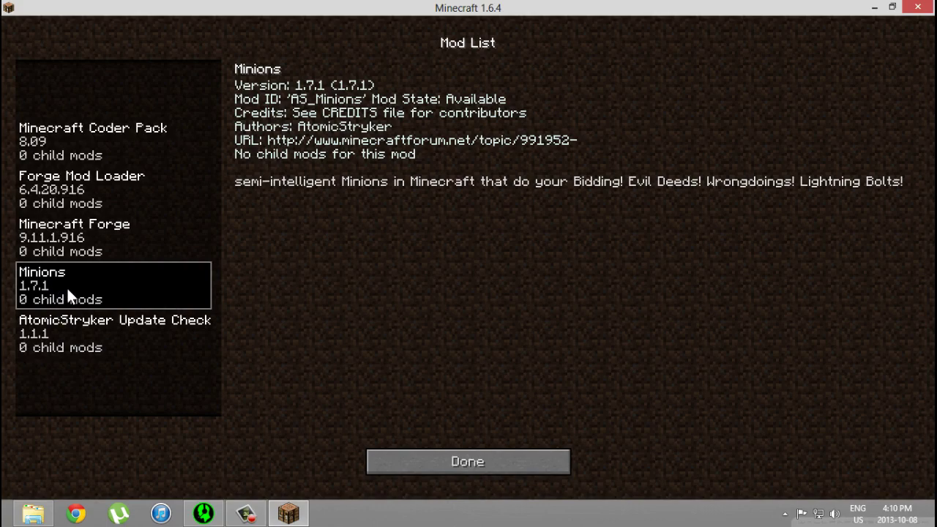
{"action": "left_click", "coordinate": [417, 471]}
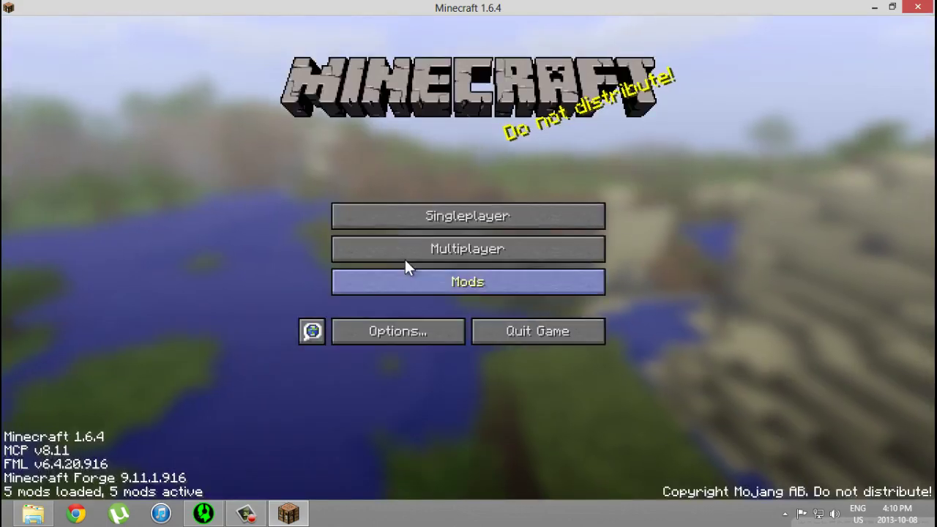
- Create a new singleplayer world named New World in Creative game mode
{"action": "left_click", "coordinate": [423, 214]}
{"action": "left_click", "coordinate": [498, 439]}
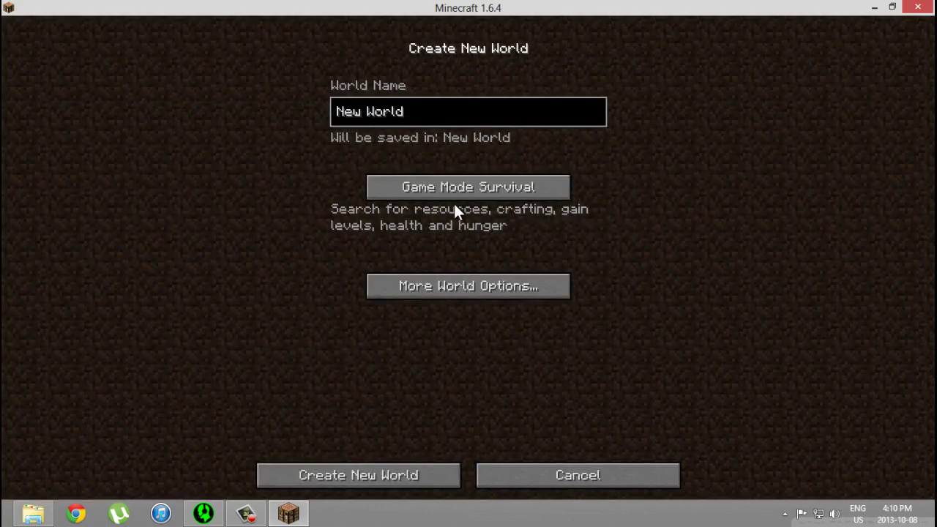
{"action": "left_click", "coordinate": [432, 187]}
{"action": "left_click", "coordinate": [431, 186]}
{"action": "left_click", "coordinate": [344, 475]}
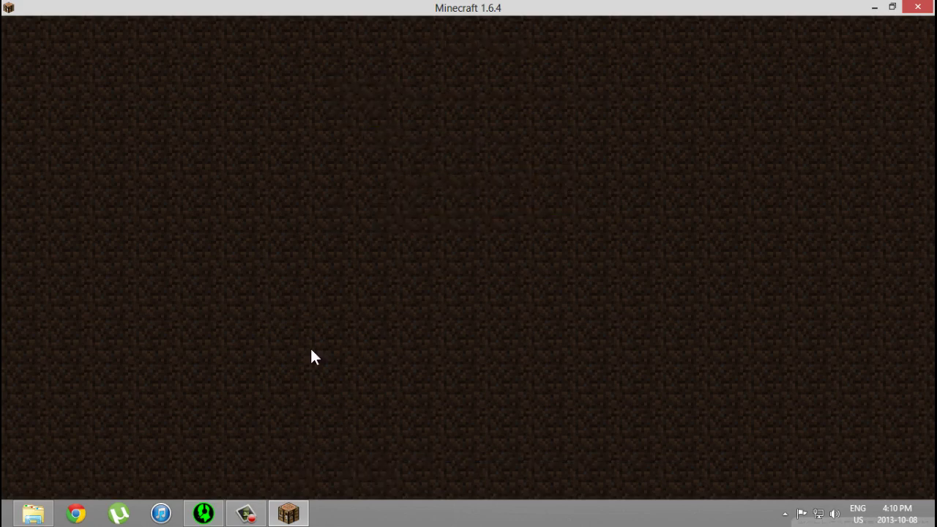
- Restore the Minecraft window to its smaller size, close the Games folder window behind it, and move the game window back
{"action": "double_click", "coordinate": [447, 10]}
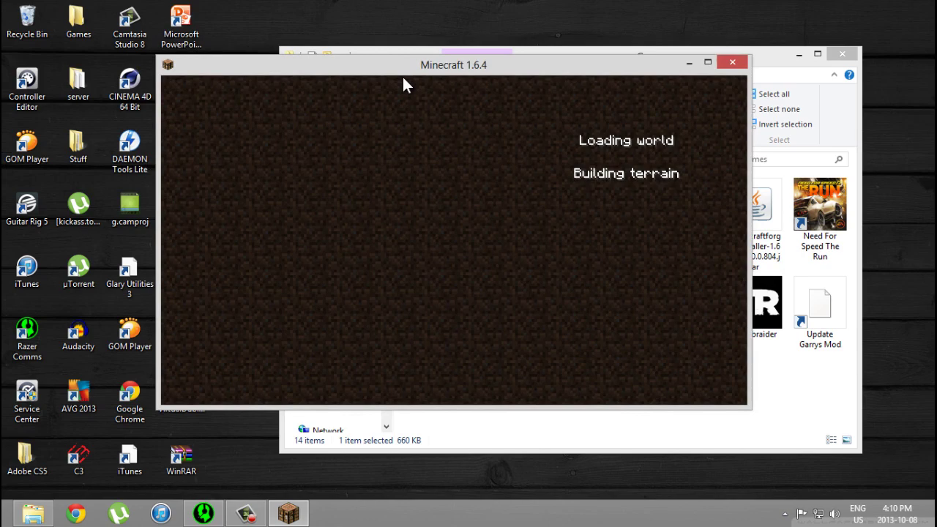
{"action": "left_click_drag", "start_coordinate": [420, 67], "coordinate": [536, 74]}
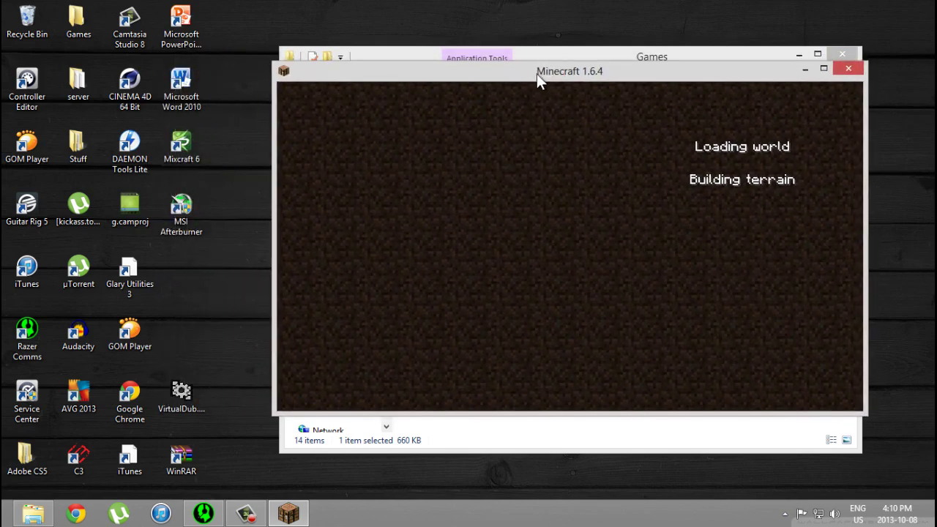
{"action": "left_click", "coordinate": [843, 52]}
{"action": "left_click_drag", "start_coordinate": [798, 71], "coordinate": [657, 63]}
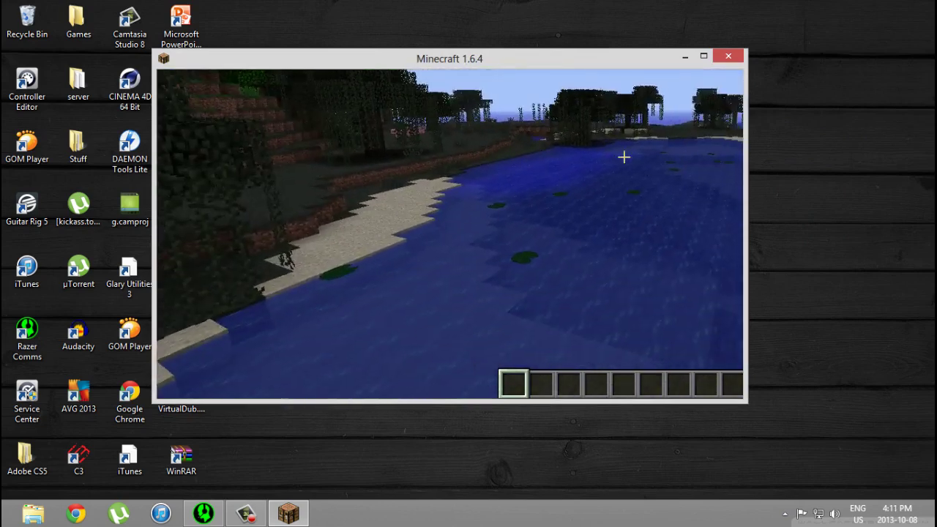
- Maximize the game window again and move the player over the water onto the grassy ground
{"action": "key", "text": "e"}
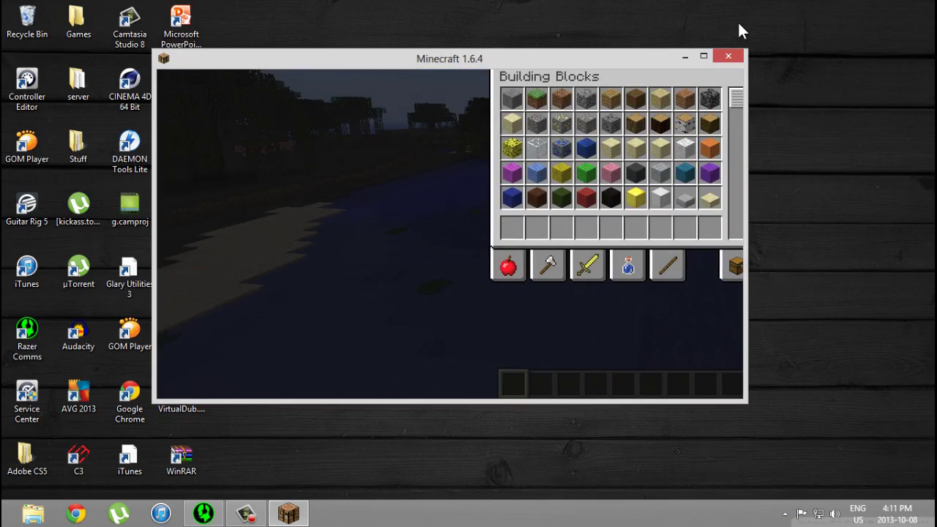
{"action": "left_click", "coordinate": [704, 56]}
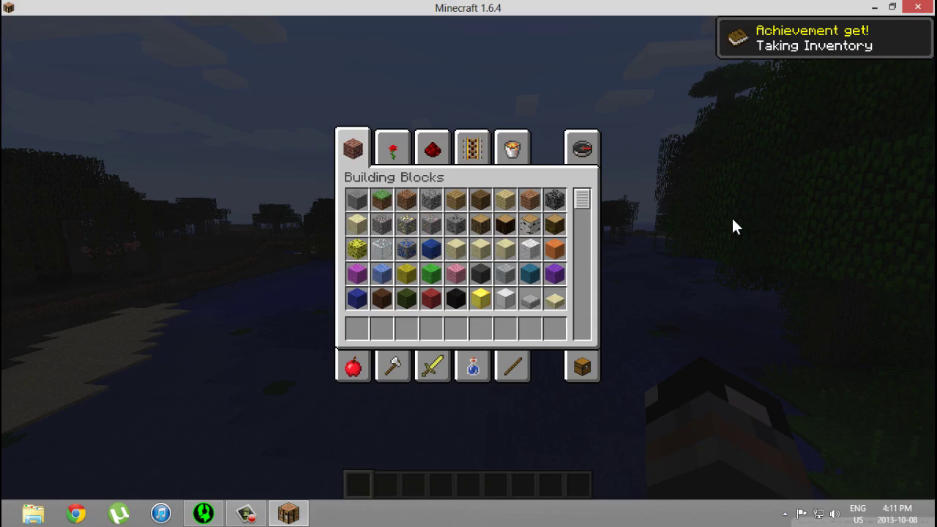
{"action": "key", "text": "e"}
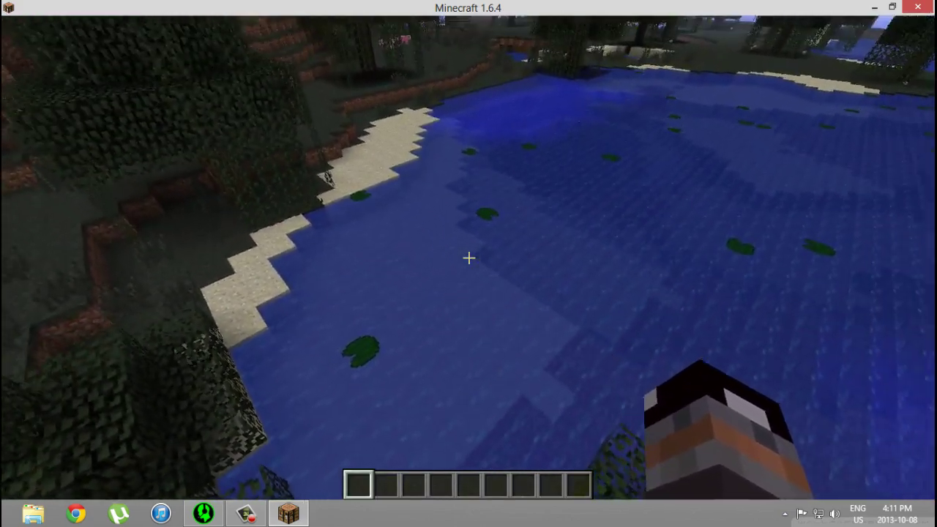
{"action": "key", "text": "w"}
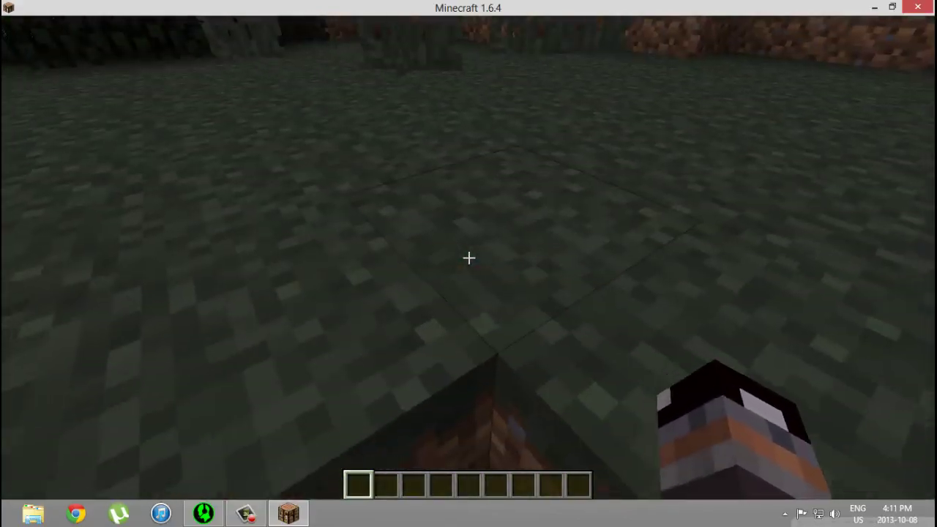
- Search the creative inventory for master and place the Master's Staff in the first hotbar slot
{"action": "key", "text": "e"}
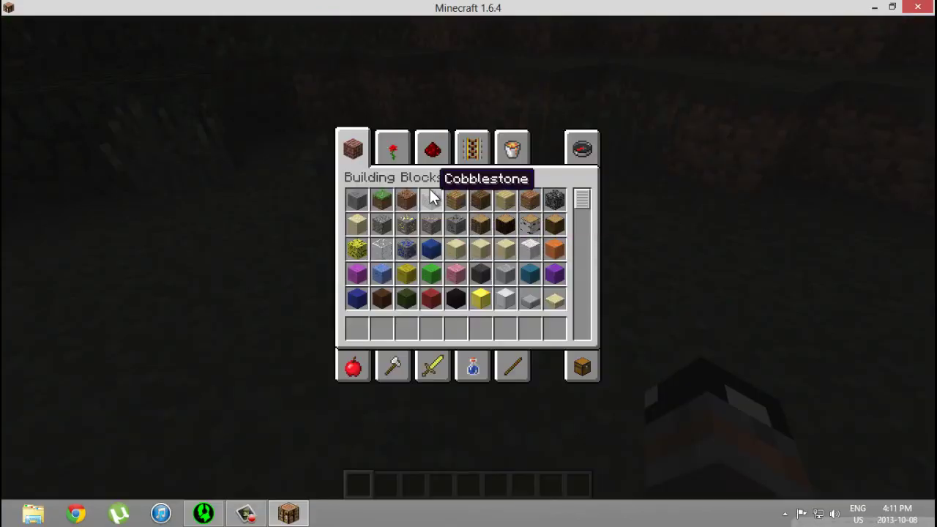
{"action": "left_click", "coordinate": [582, 144]}
{"action": "type", "text": "master"}
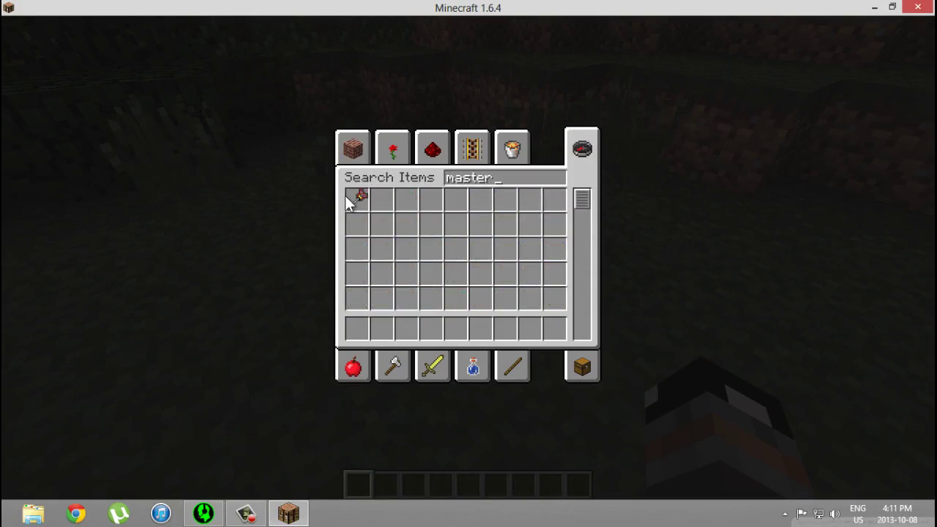
{"action": "left_click", "coordinate": [356, 198]}
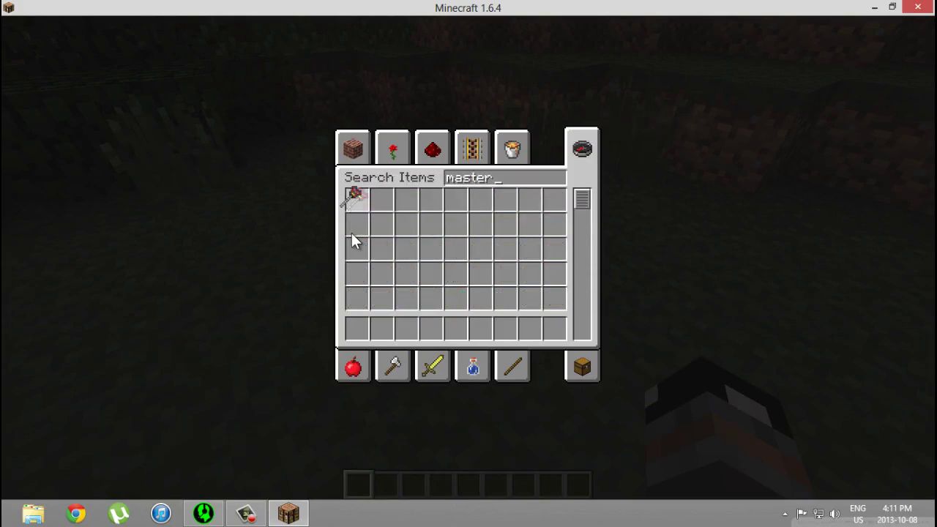
{"action": "left_click", "coordinate": [357, 328]}
- Clear the item search text and close the creative inventory
{"action": "key", "text": "BackSpace"}
{"action": "key", "text": "BackSpace"}
{"action": "key", "text": "BackSpace"}
{"action": "key", "text": "BackSpace"}
{"action": "key", "text": "BackSpace"}
{"action": "key", "text": "BackSpace"}
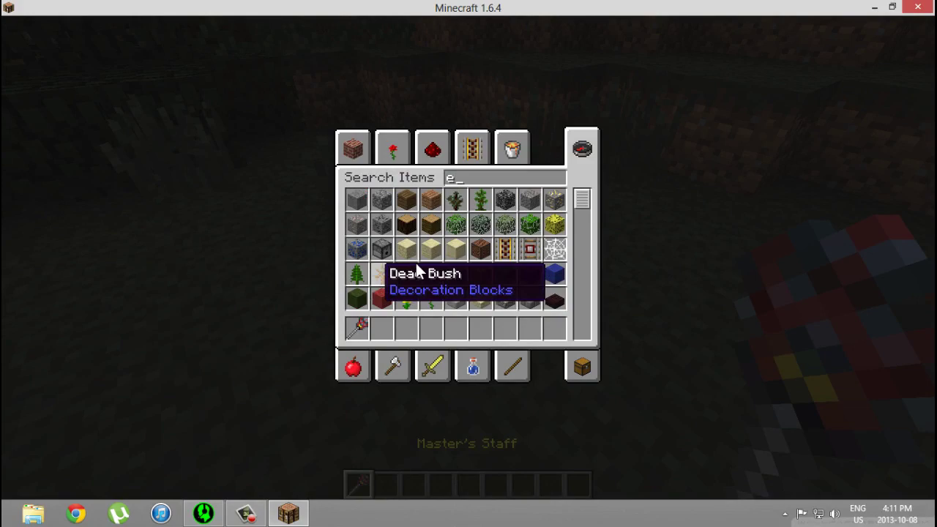
{"action": "key", "text": "Escape"}
- Summon a minion with the Master's Staff, use the staff again on the ground, and close the game
{"action": "right_click", "coordinate": [468, 257]}
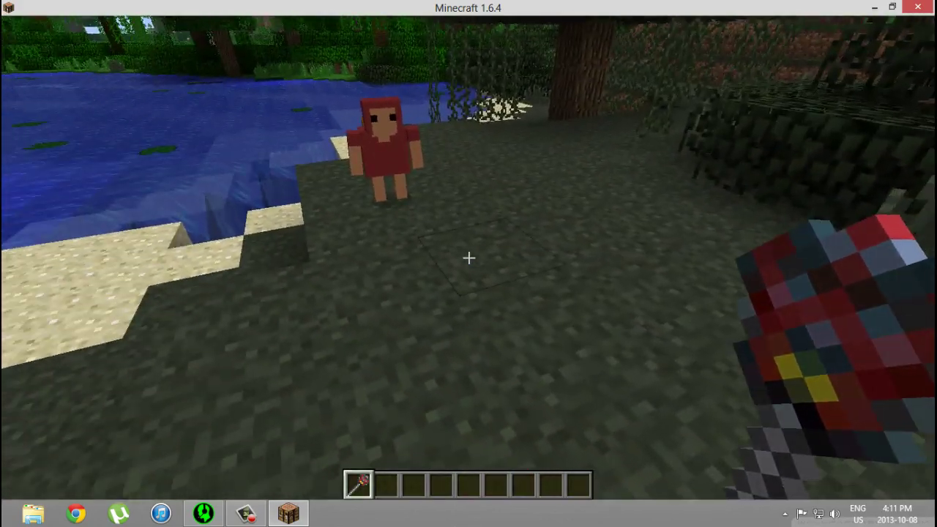
{"action": "right_click", "coordinate": [469, 258]}
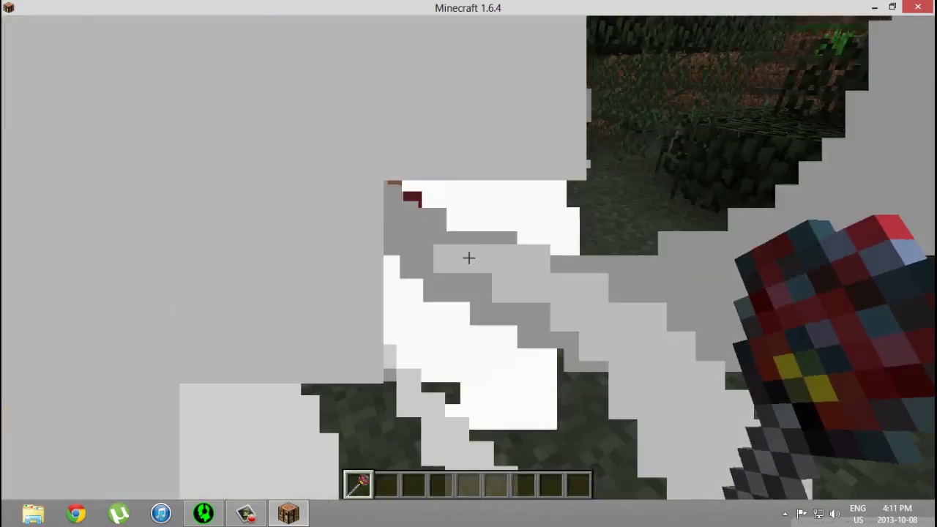
{"action": "key", "text": "e"}
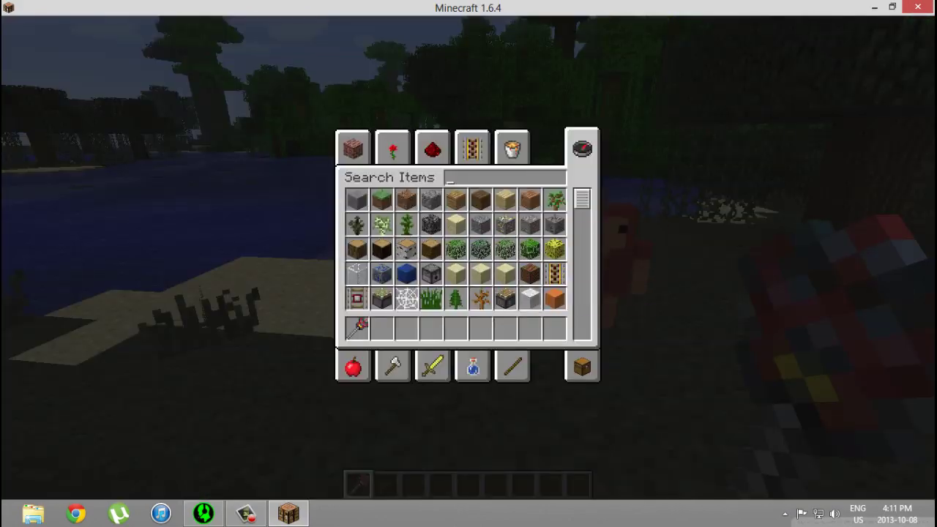
{"action": "left_click", "coordinate": [927, 7]}
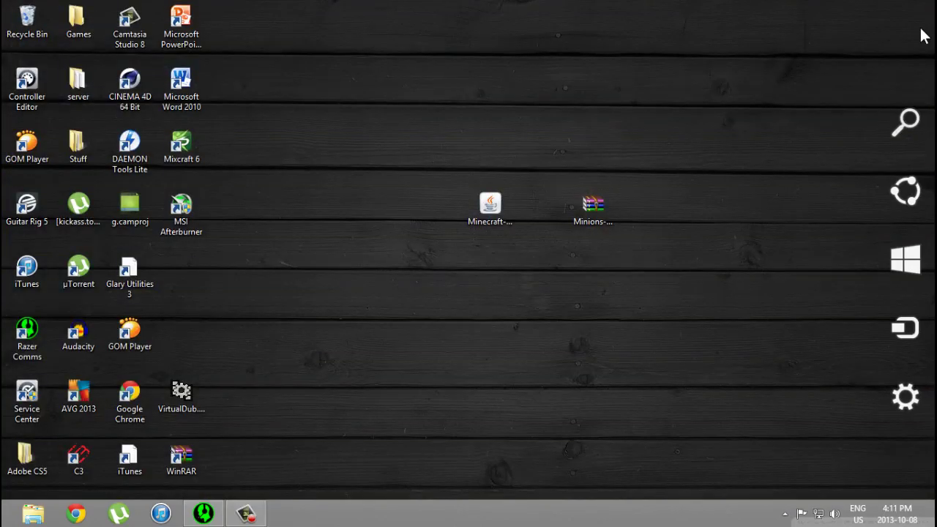